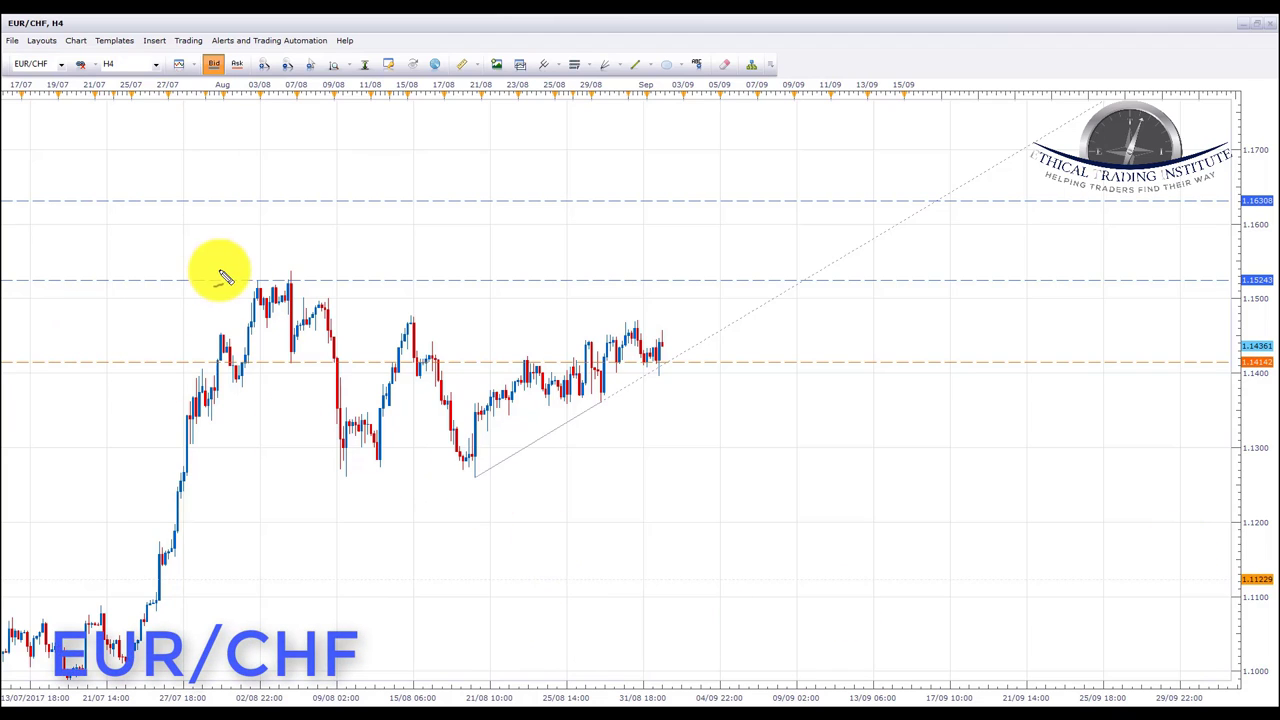
Trace the EUR/CHF July rally, August drop and late-August rise in yellow, then clear them
mouse_move(284, 290)
mouse_down()
mouse_move(343, 423)
mouse_move(366, 425)
mouse_move(392, 340)
mouse_move(474, 472)
mouse_up()
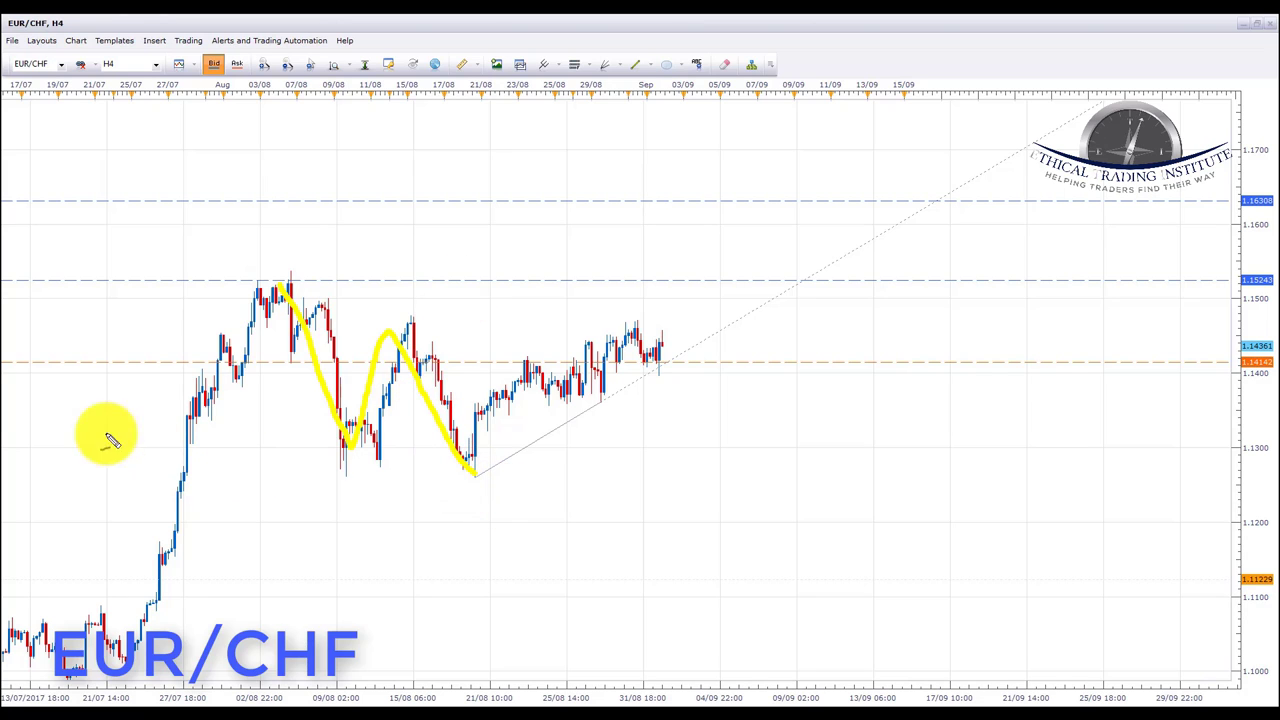
drag(104, 623, 230, 303)
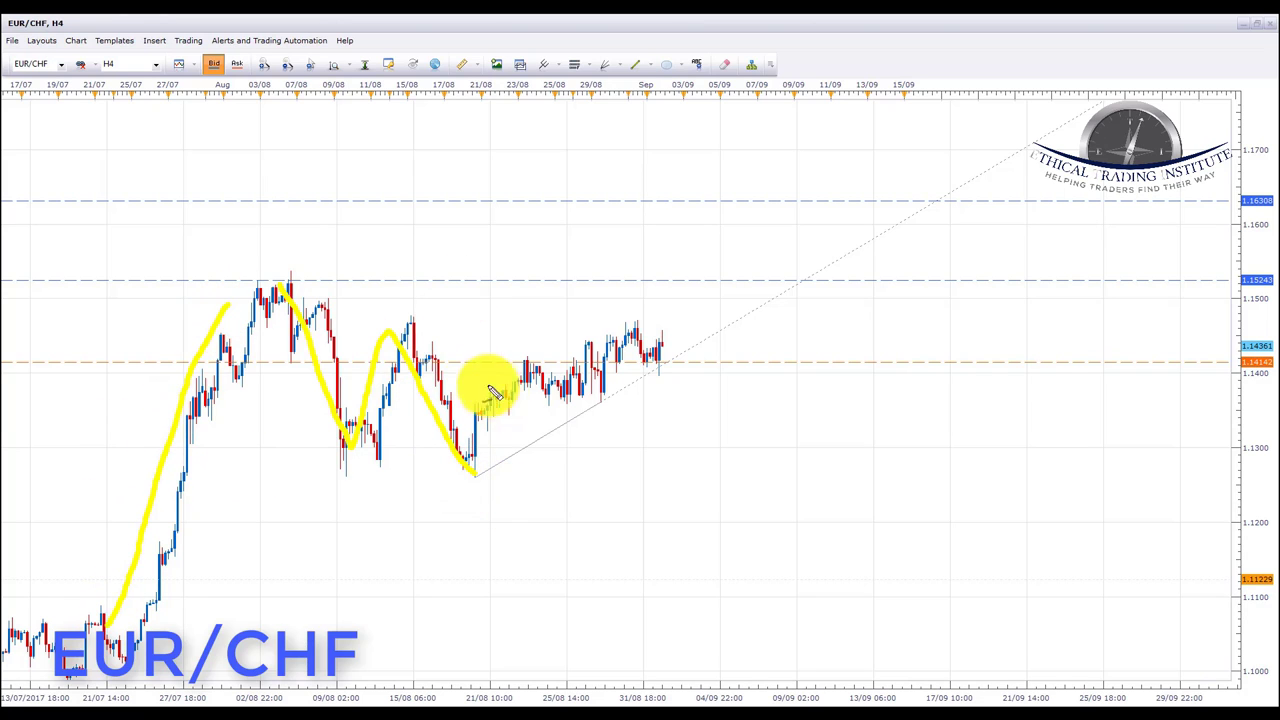
mouse_move(478, 462)
mouse_down()
mouse_move(480, 420)
mouse_move(588, 358)
mouse_up()
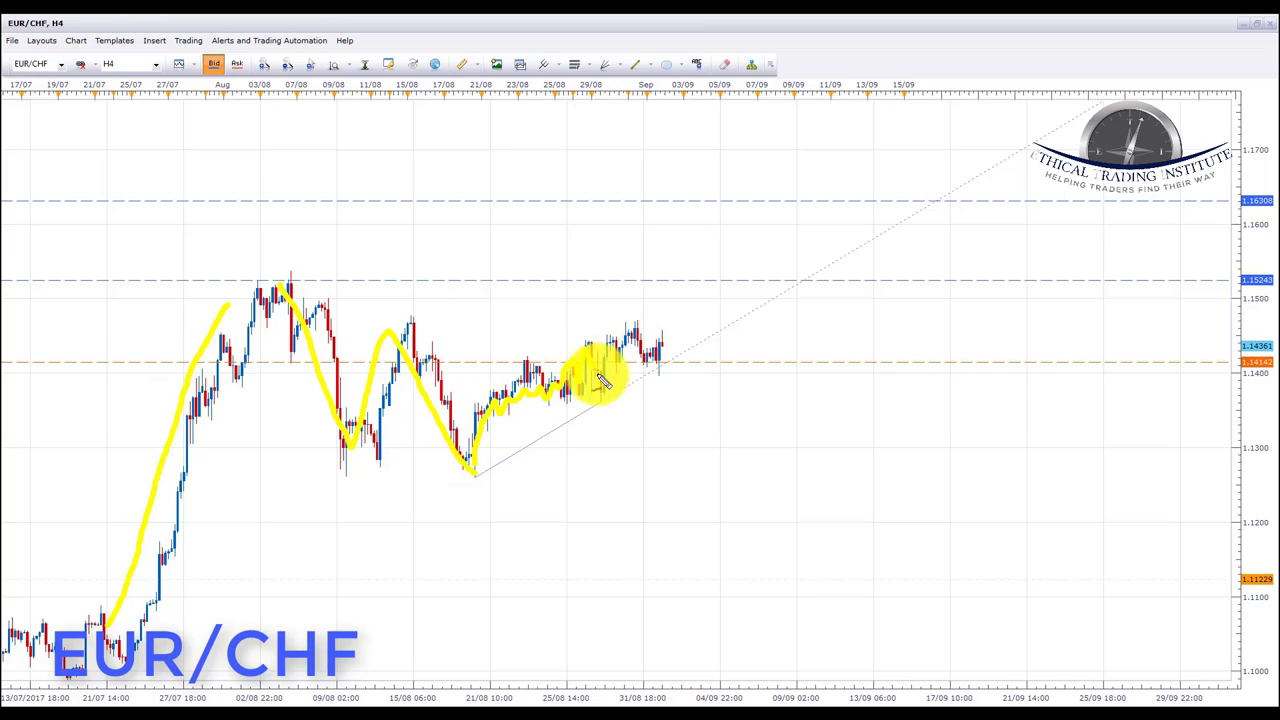
key(e)
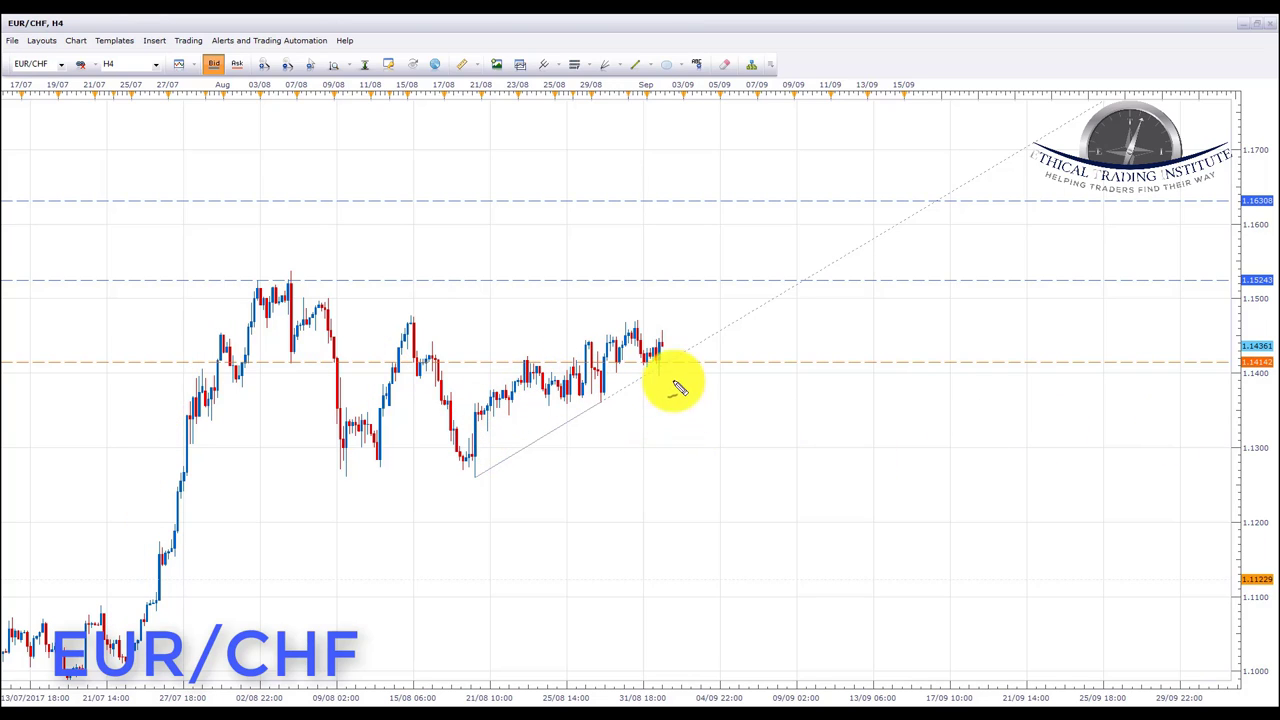
Underline the 1.1414 level across the chart and circle the price labels and trendline touches
drag(650, 364, 680, 363)
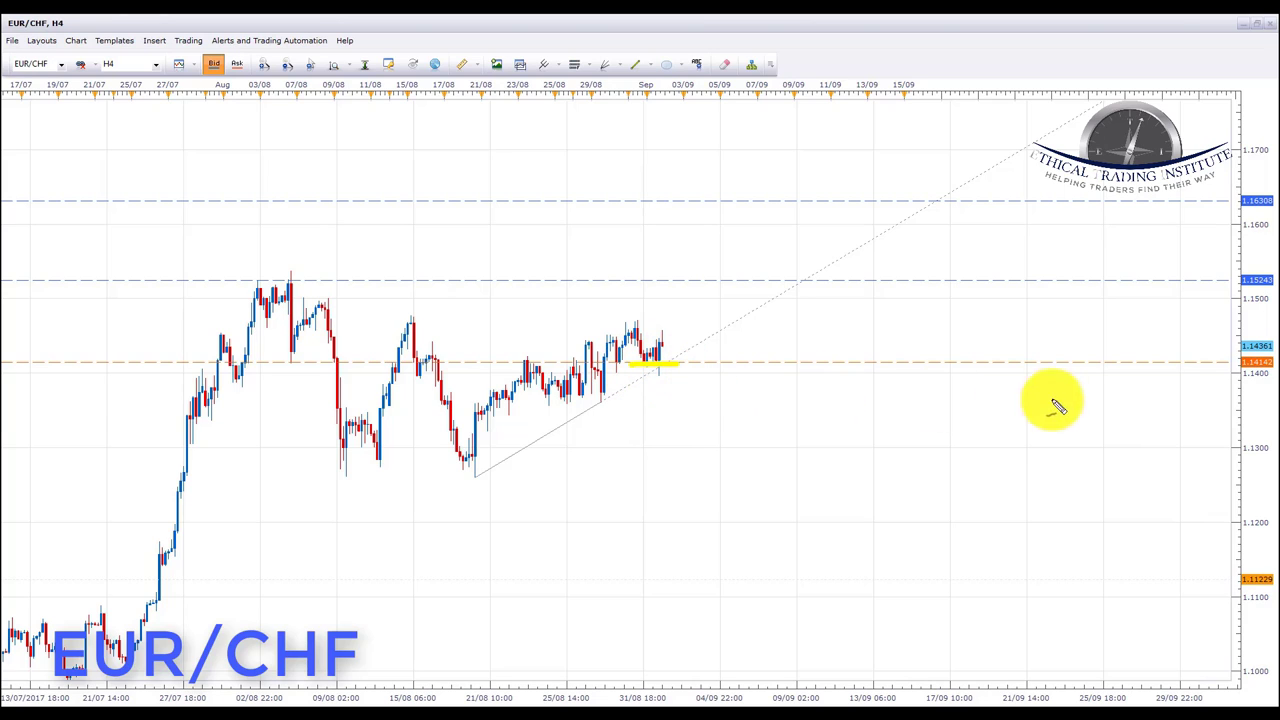
drag(580, 364, 505, 364)
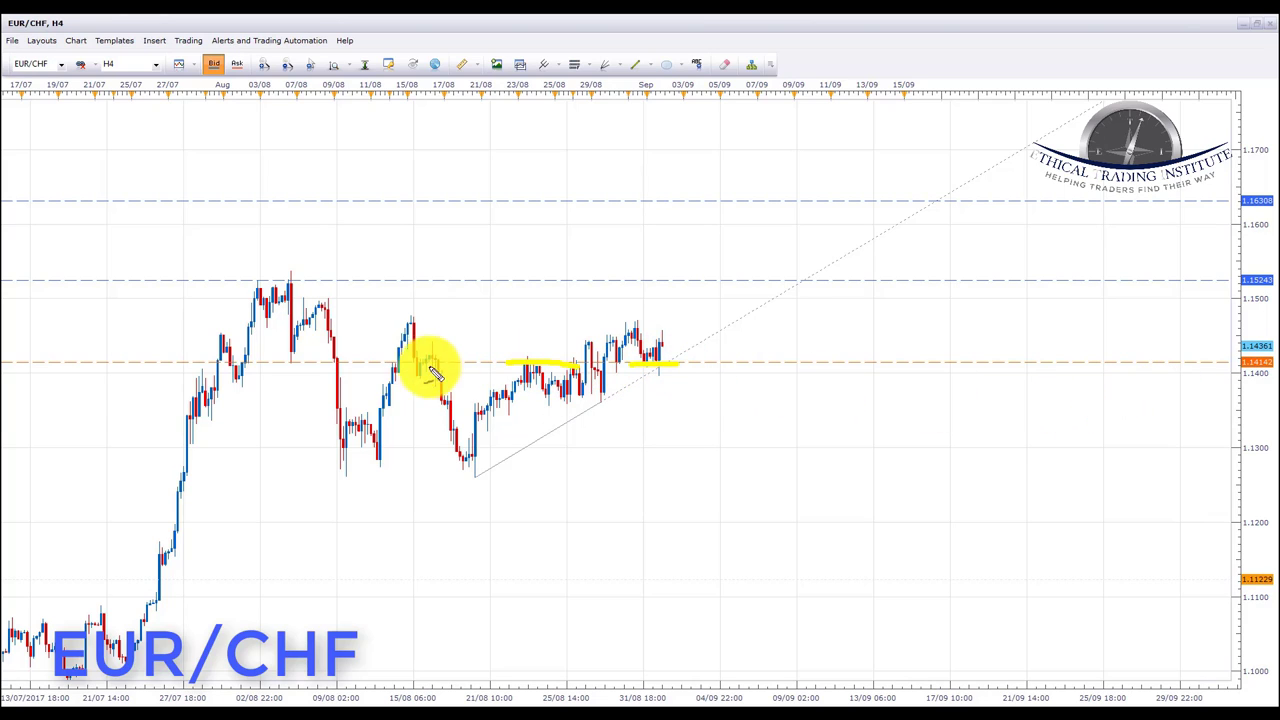
drag(292, 364, 440, 363)
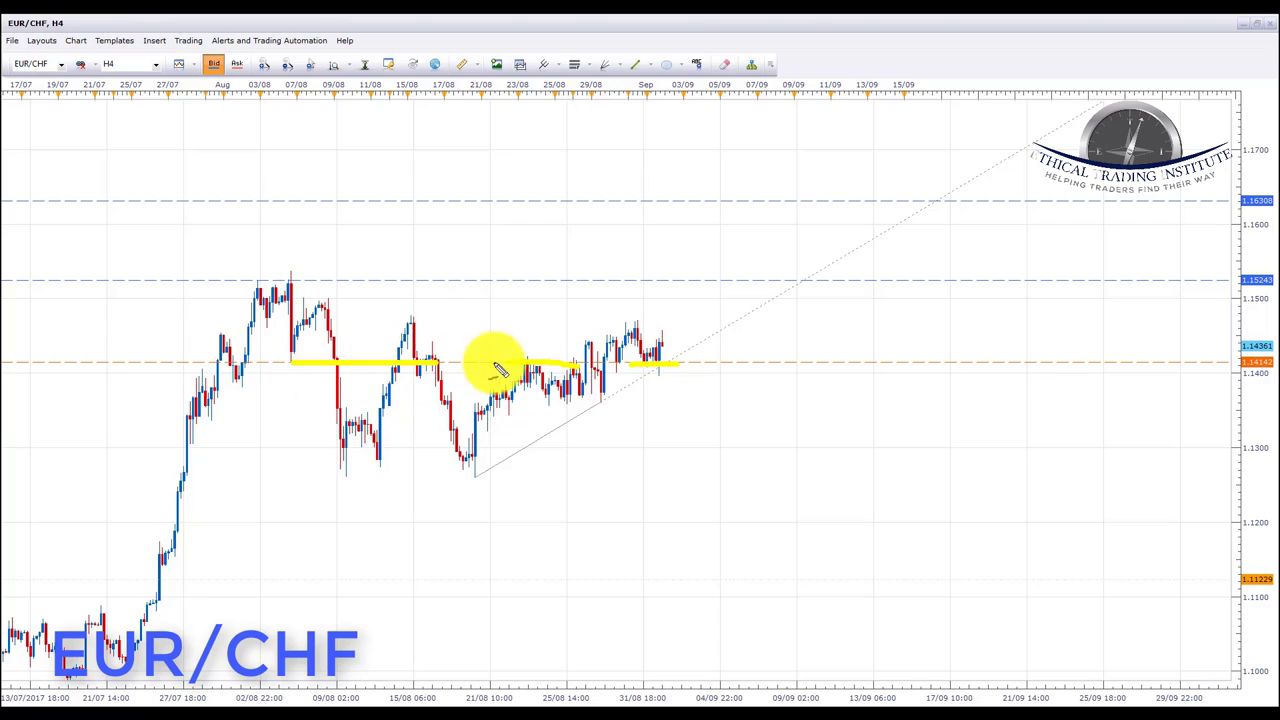
mouse_move(1260, 346)
mouse_down()
mouse_move(1214, 357)
mouse_move(1256, 385)
mouse_up()
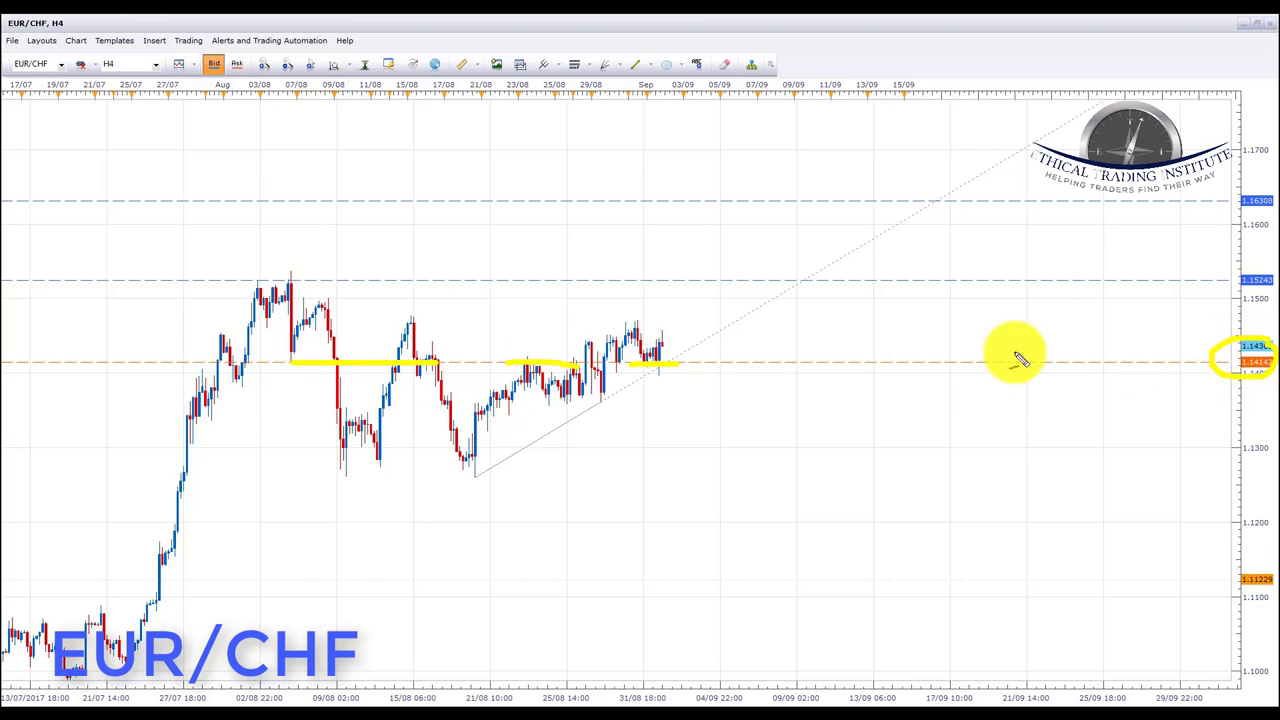
drag(466, 476, 470, 468)
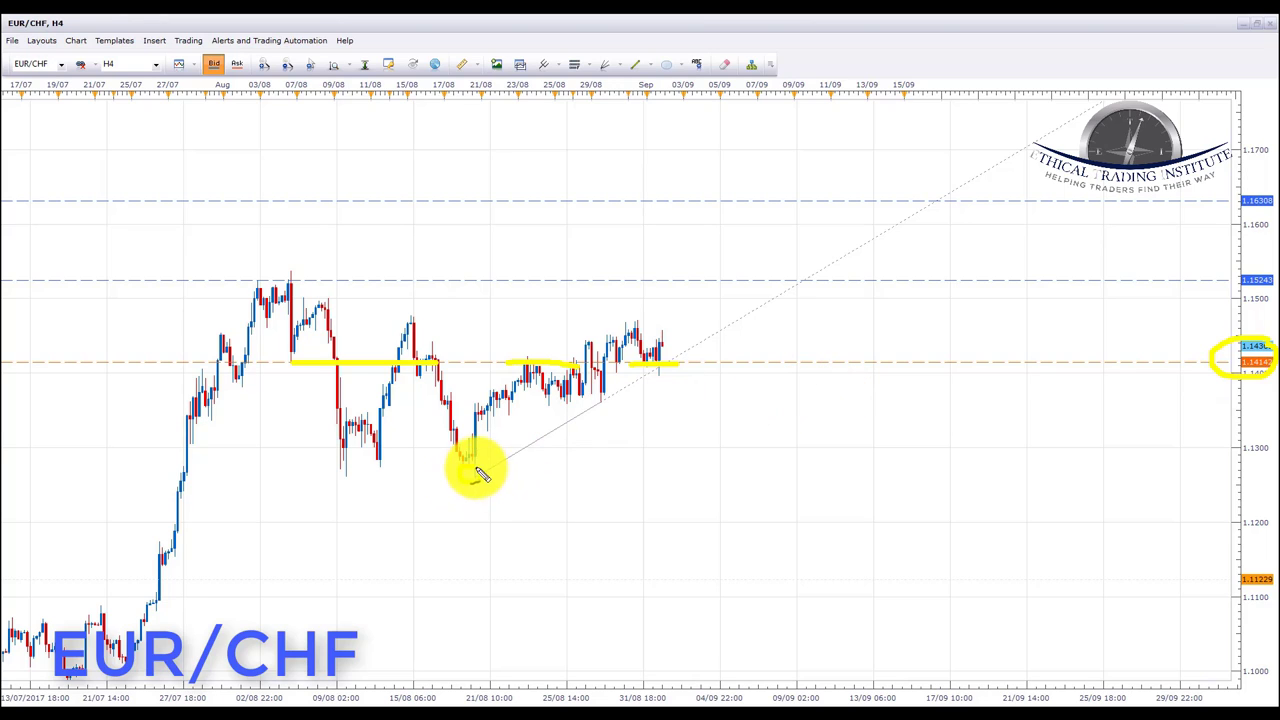
mouse_move(610, 400)
mouse_down()
mouse_move(666, 363)
mouse_move(651, 371)
mouse_up()
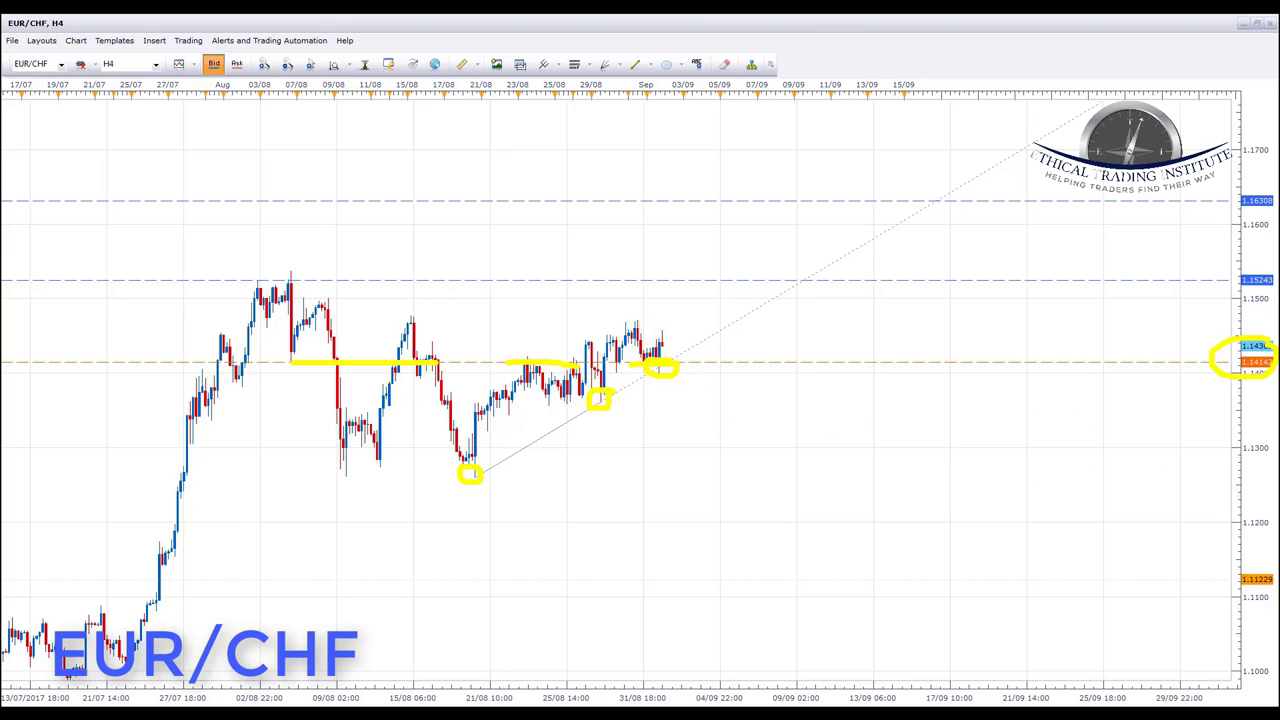
Clear the marks, circle the 1.15243 resistance label, and underline the EUR/CHF August peak
key(e)
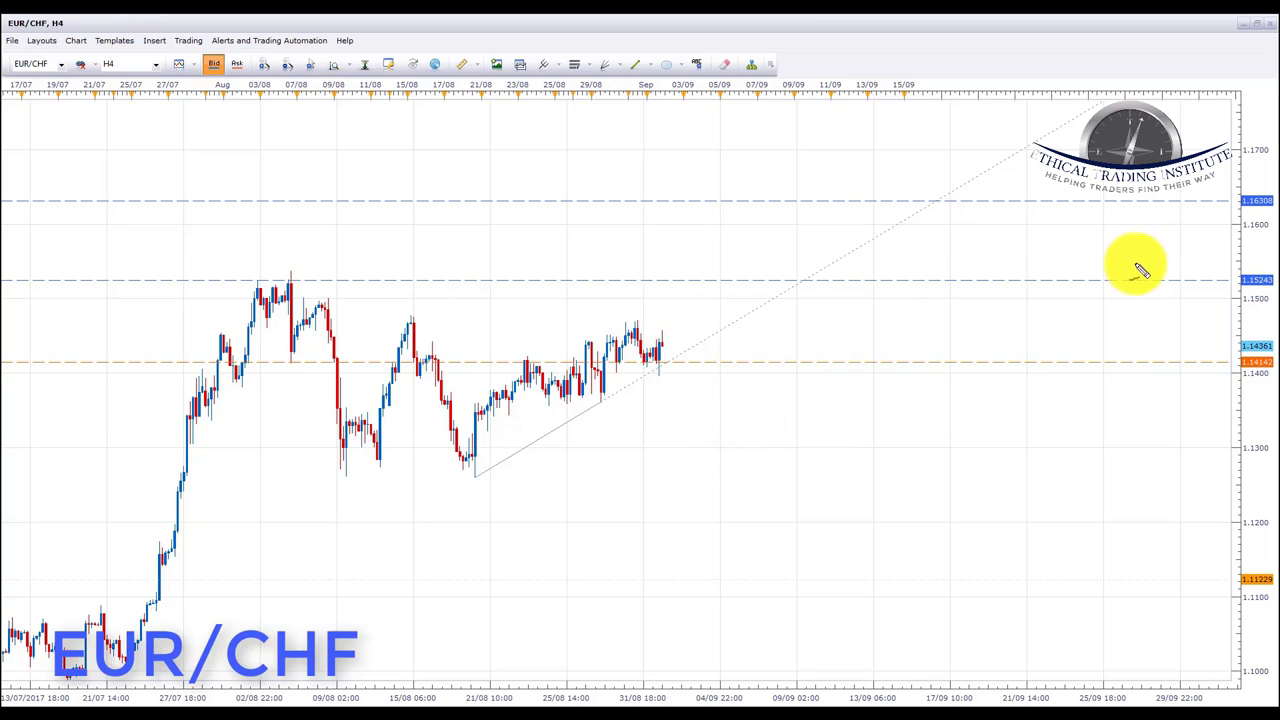
mouse_move(1268, 268)
mouse_down()
mouse_move(1220, 271)
mouse_move(1217, 294)
mouse_move(1268, 302)
mouse_up()
drag(208, 285, 300, 285)
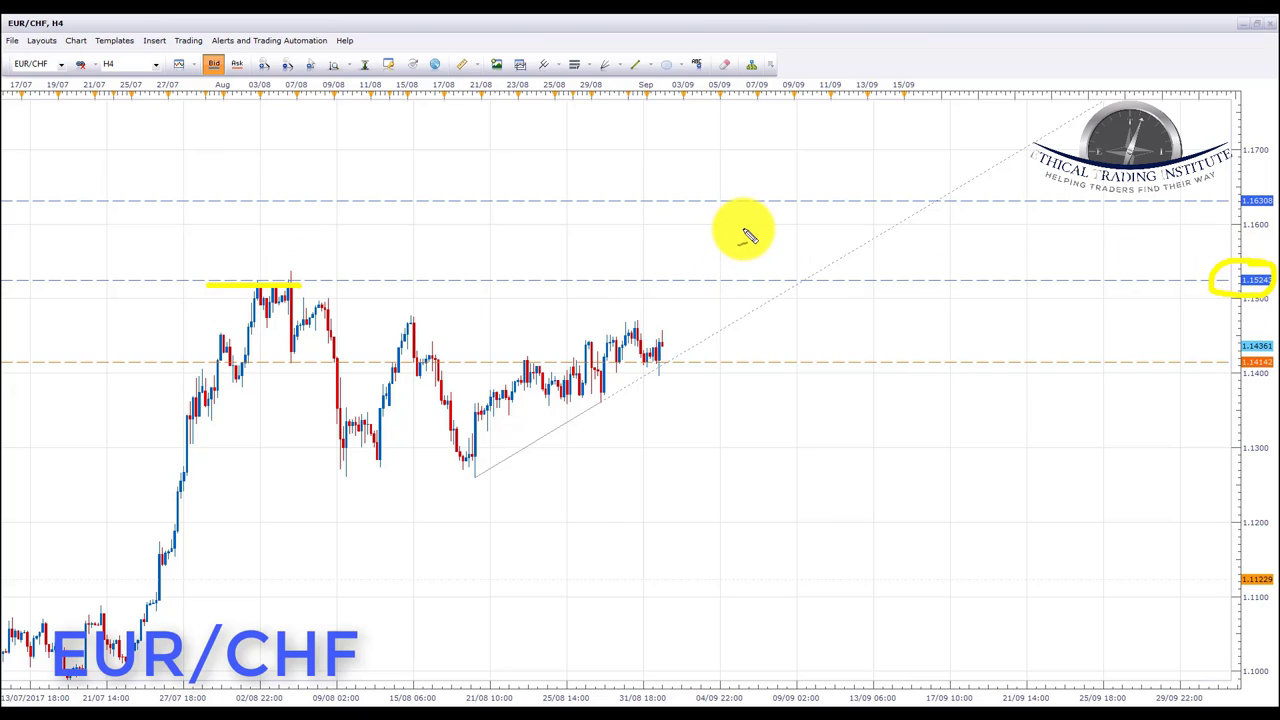
mouse_move(1268, 190)
mouse_down()
mouse_move(1230, 207)
mouse_move(1255, 198)
mouse_up()
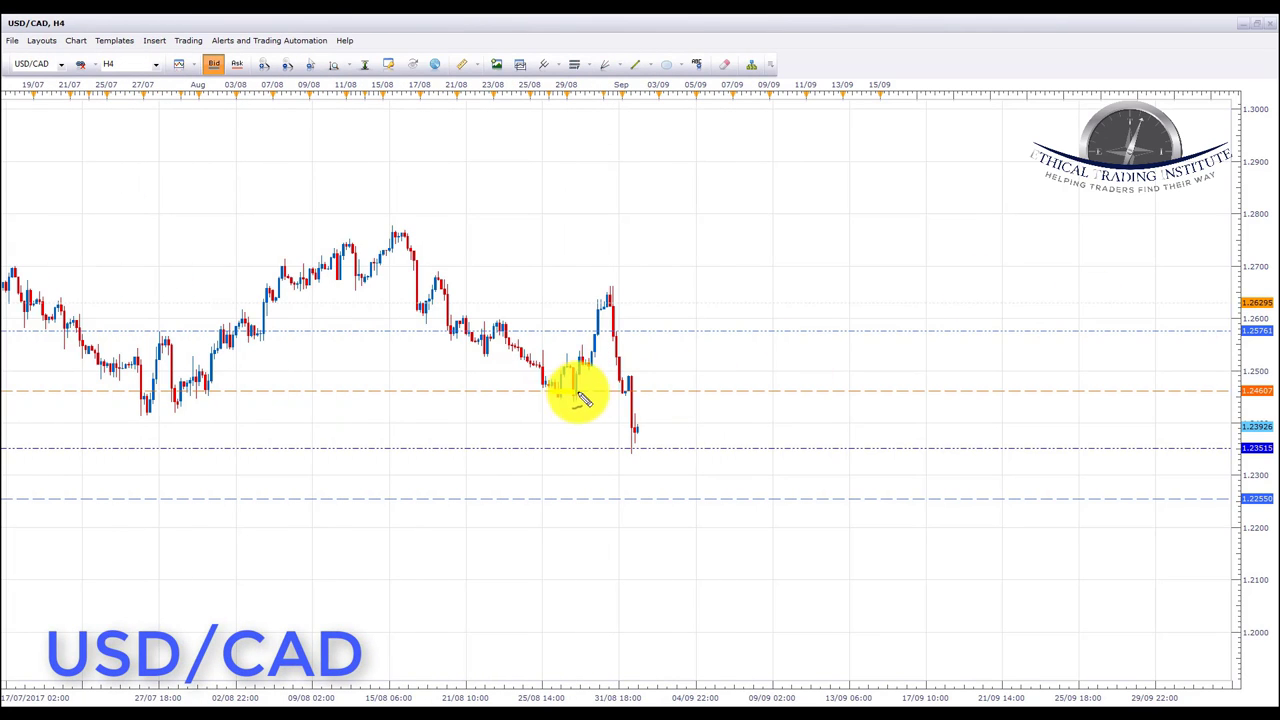
Mark the USD/CAD 1.2460 low and the 1.2578 level in yellow
drag(577, 391, 552, 391)
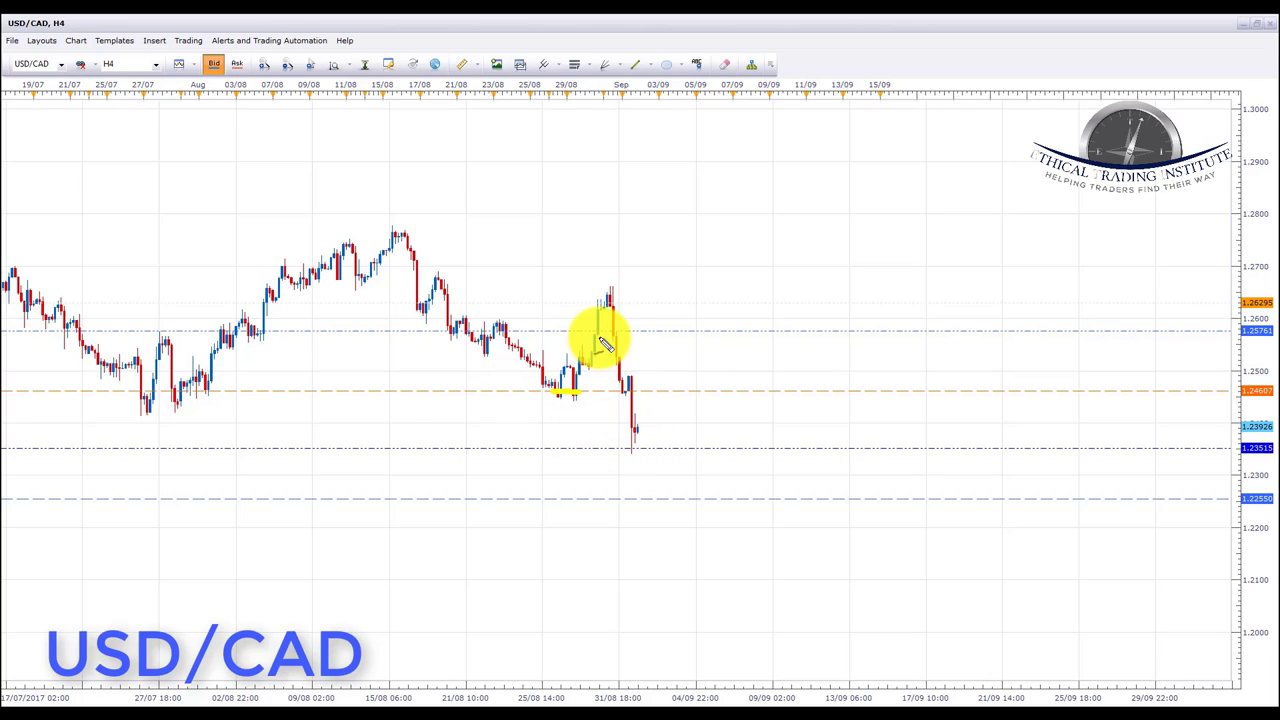
drag(548, 330, 576, 330)
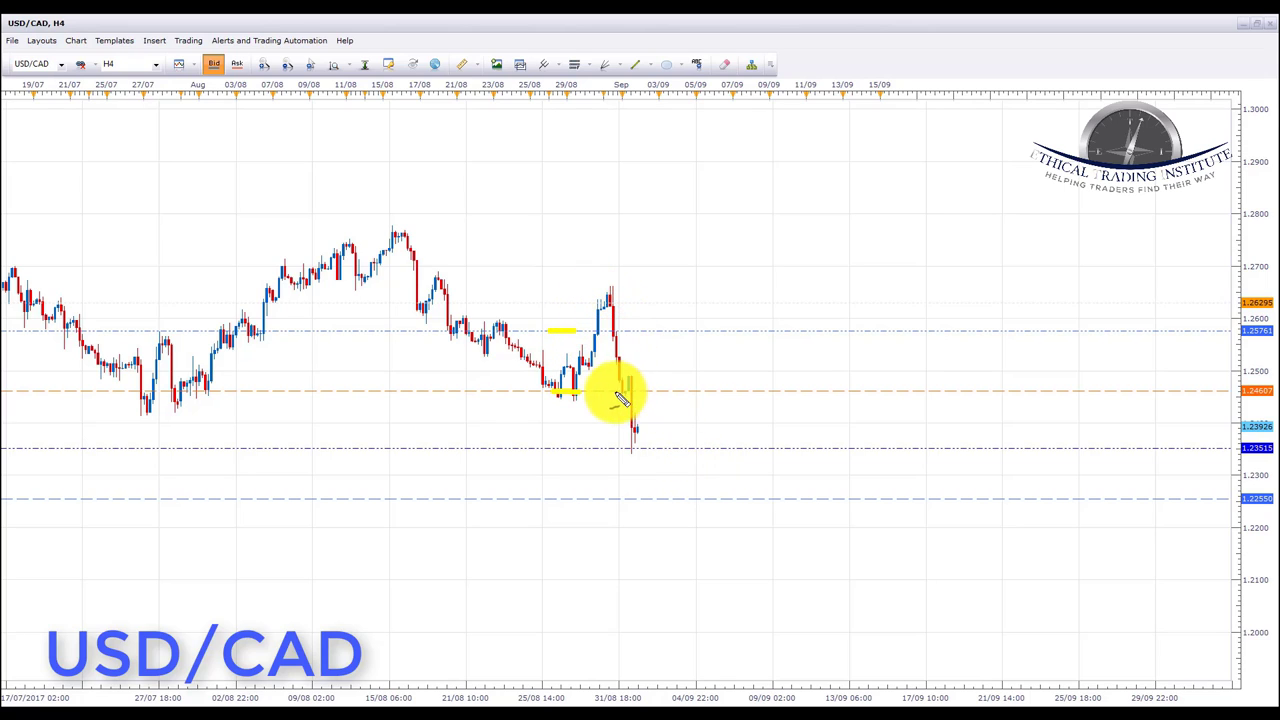
drag(614, 391, 629, 392)
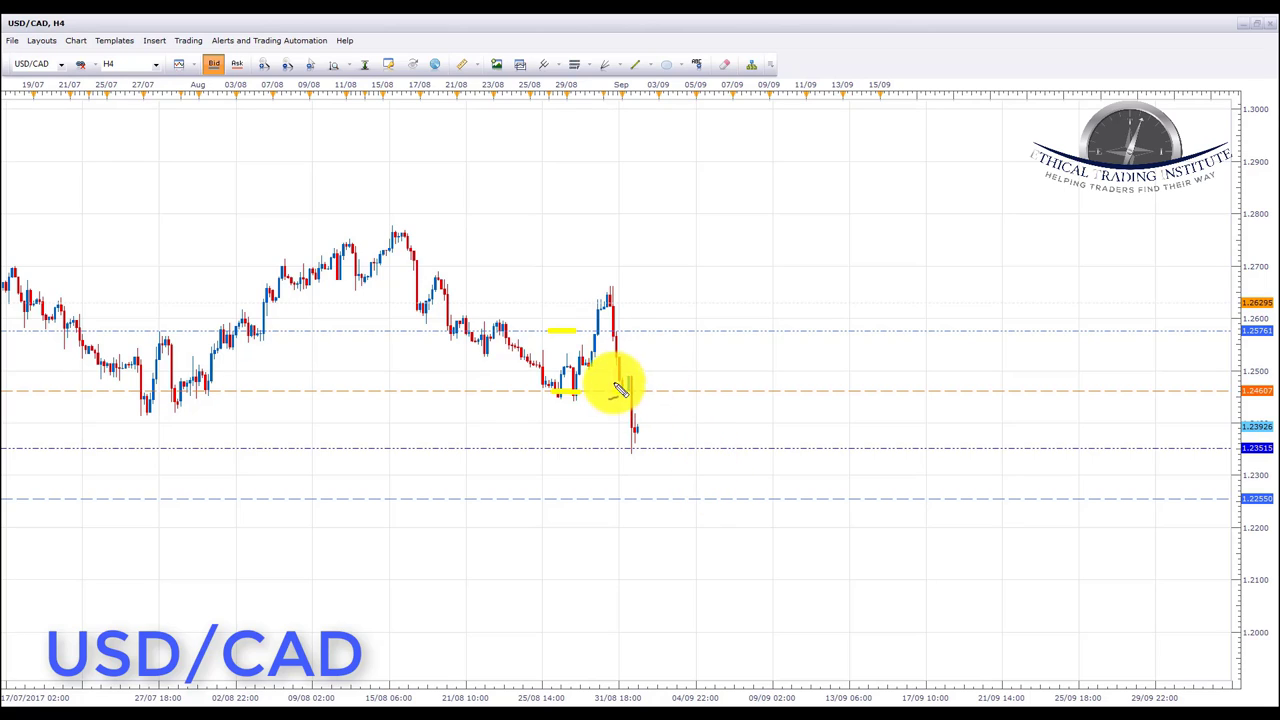
Mark the recent 1.2351 low, sketch a projected drop, and circle the 1.22550 label
drag(617, 448, 662, 448)
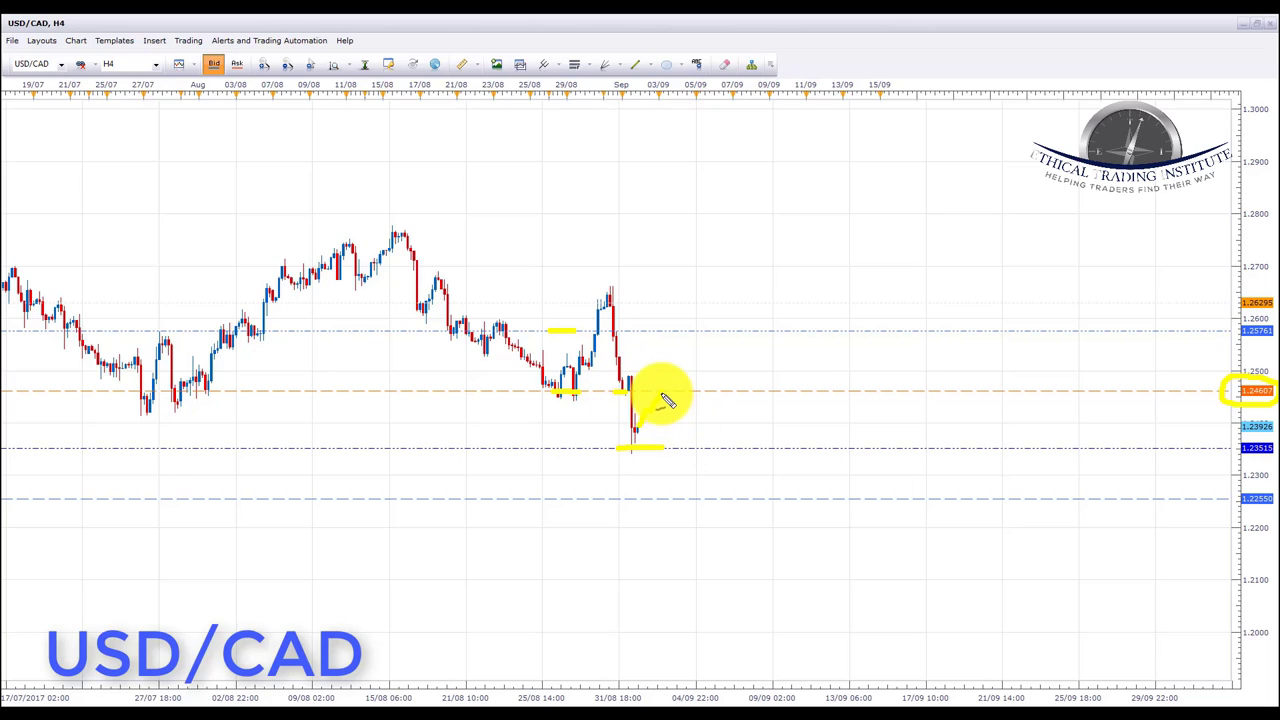
drag(668, 400, 706, 492)
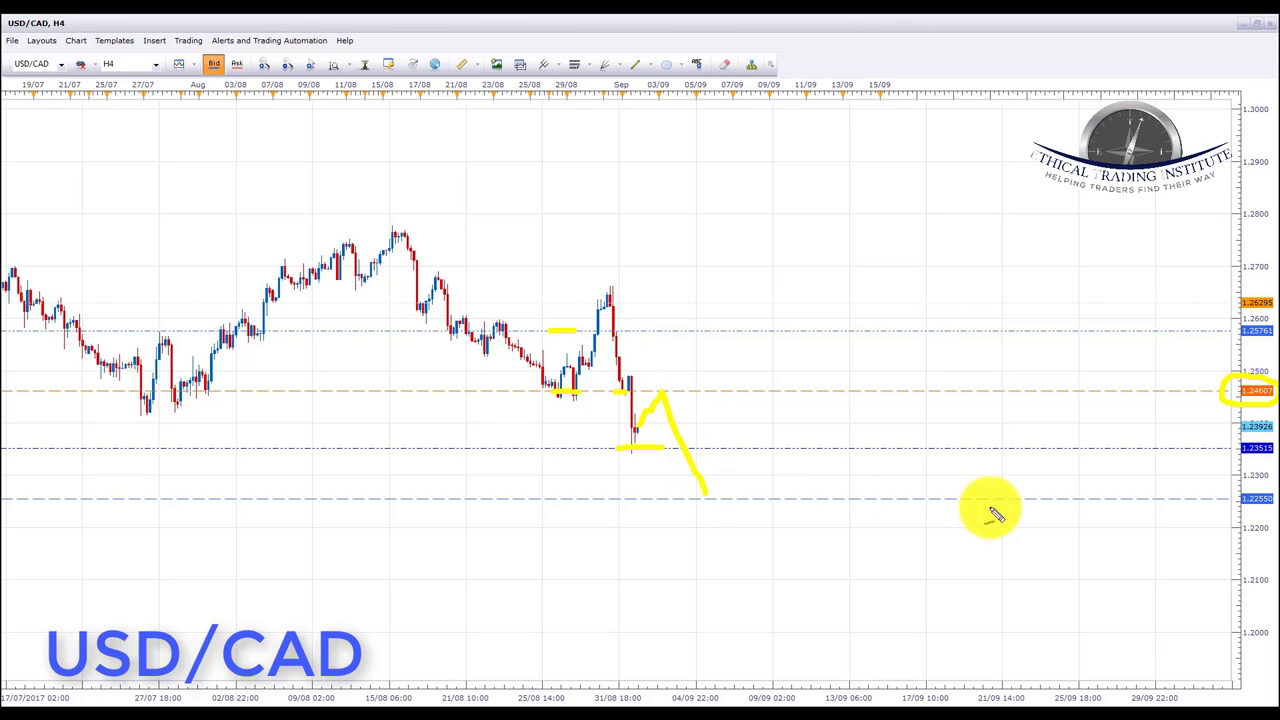
mouse_move(1268, 495)
mouse_down()
mouse_move(1203, 506)
mouse_move(1270, 512)
mouse_move(1250, 478)
mouse_up()
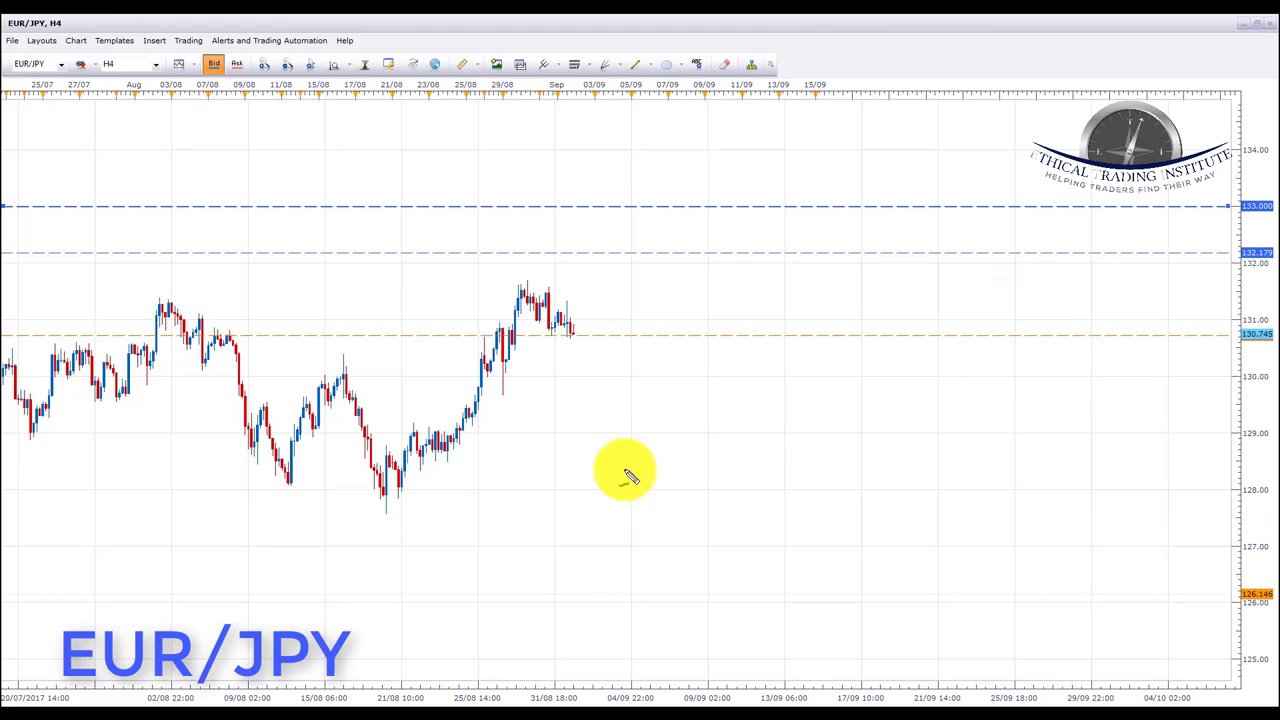
Trace the EUR/JPY swing, underline the 130.745 highs, and draw an up arrow from the latest candles
mouse_move(500, 395)
mouse_down()
mouse_move(523, 294)
mouse_move(570, 332)
mouse_up()
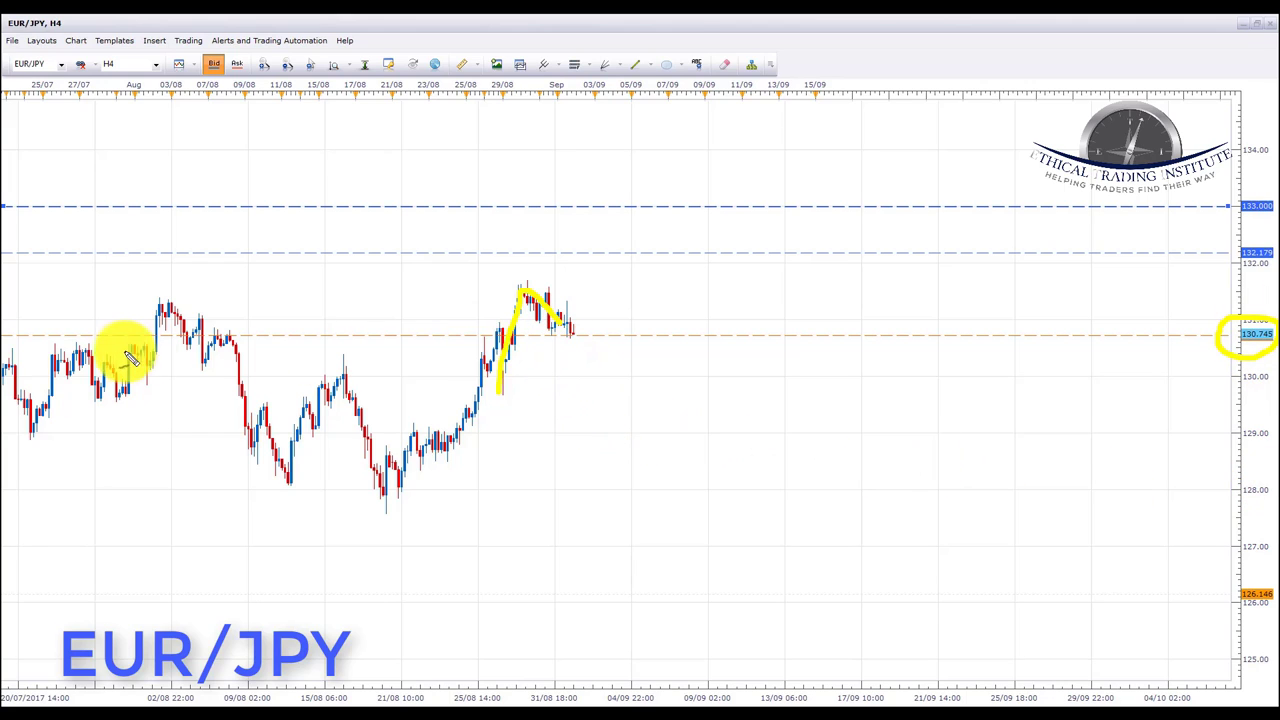
drag(88, 334, 258, 334)
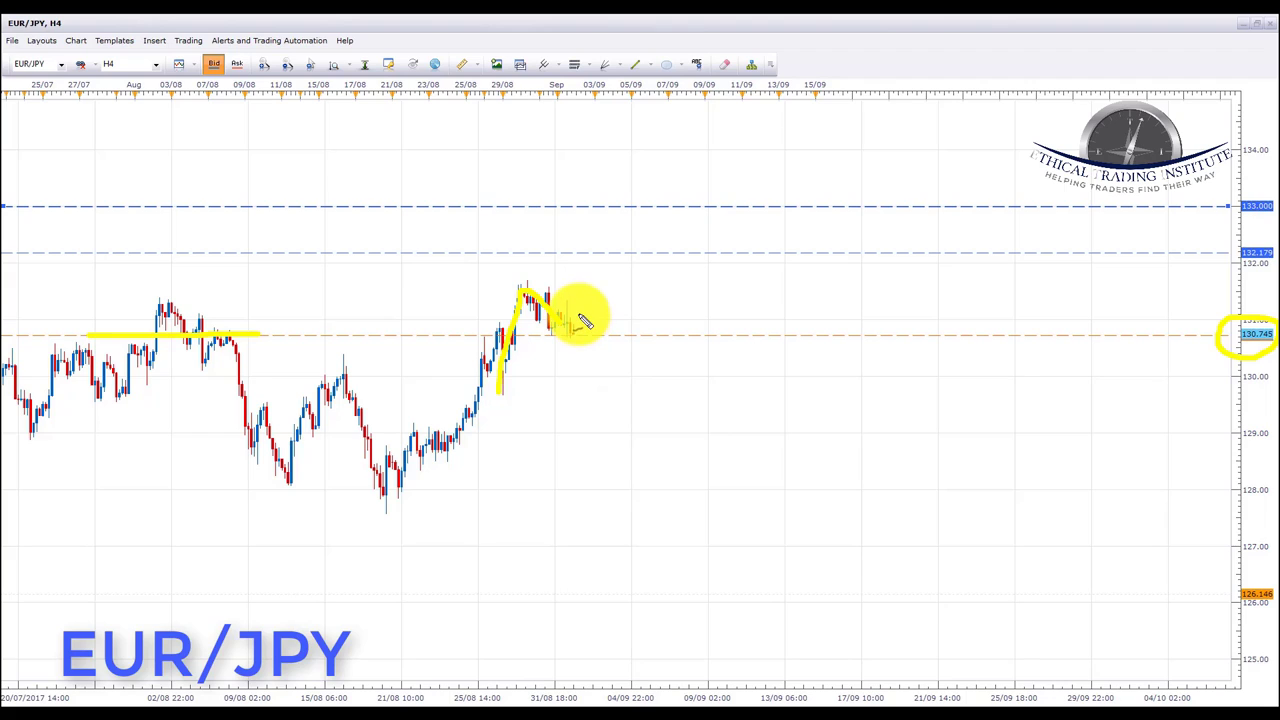
mouse_move(583, 318)
mouse_down()
mouse_move(540, 312)
mouse_move(617, 280)
mouse_up()
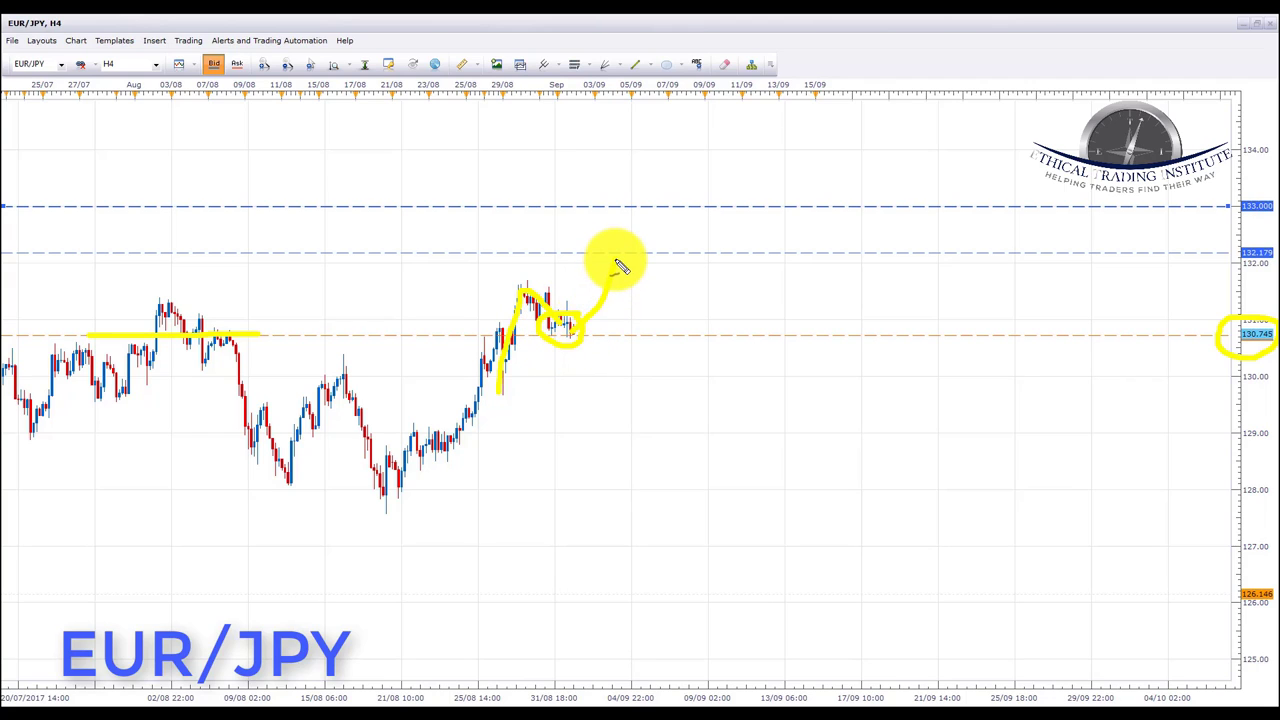
drag(606, 268, 620, 252)
drag(602, 205, 660, 205)
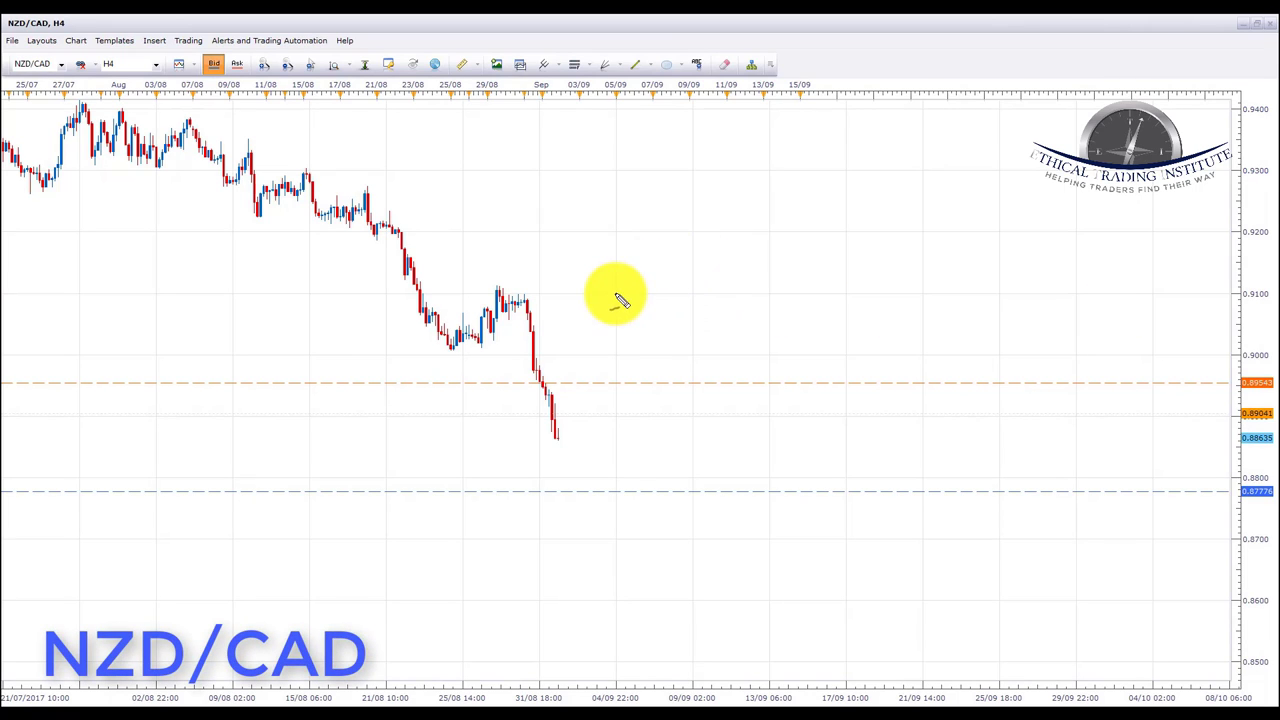
Trace the NZD/CAD drop and pullback, add two arrows, and circle the 0.89543 label
mouse_move(366, 218)
mouse_down()
mouse_move(423, 318)
mouse_move(463, 343)
mouse_move(525, 297)
mouse_up()
mouse_move(703, 283)
mouse_down()
mouse_move(569, 334)
mouse_move(591, 349)
mouse_up()
drag(516, 217, 476, 252)
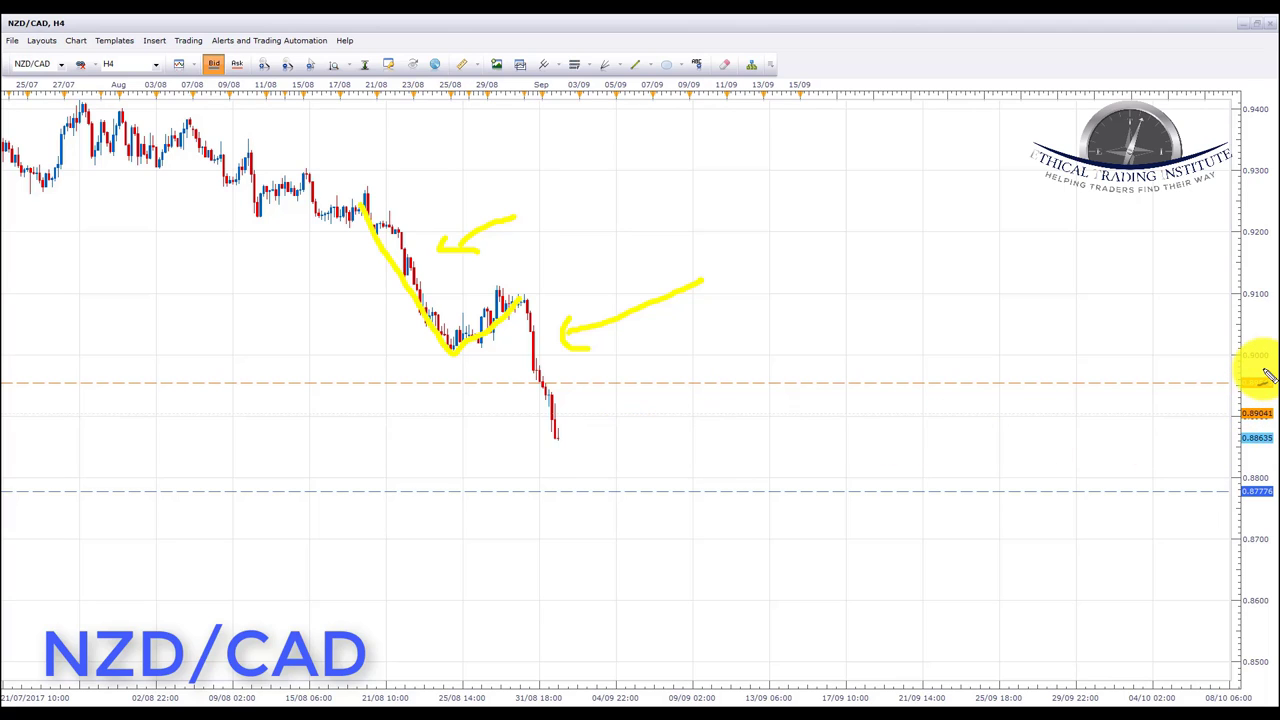
mouse_move(1256, 376)
mouse_down()
mouse_move(1211, 391)
mouse_move(1249, 400)
mouse_move(1276, 378)
mouse_up()
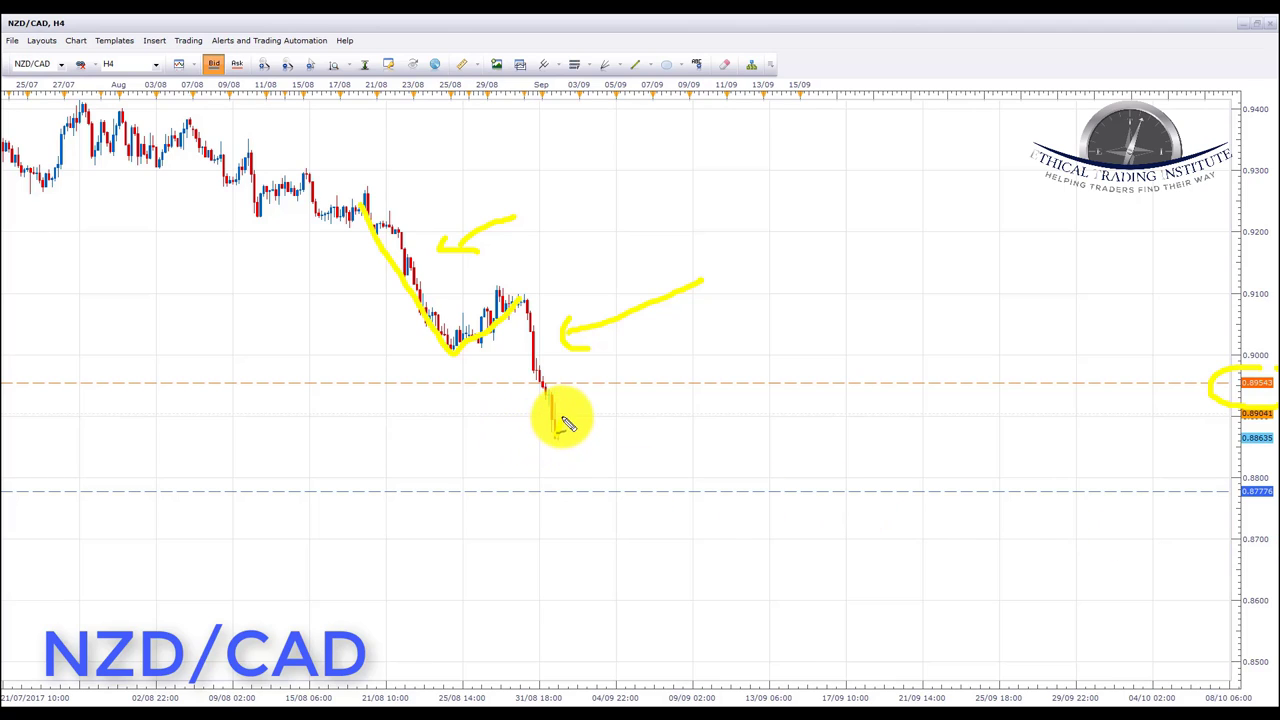
Sketch a bounce to the orange level, circle it by the last candles, and circle 0.87776
mouse_move(587, 416)
mouse_down()
mouse_move(591, 391)
mouse_move(636, 390)
mouse_up()
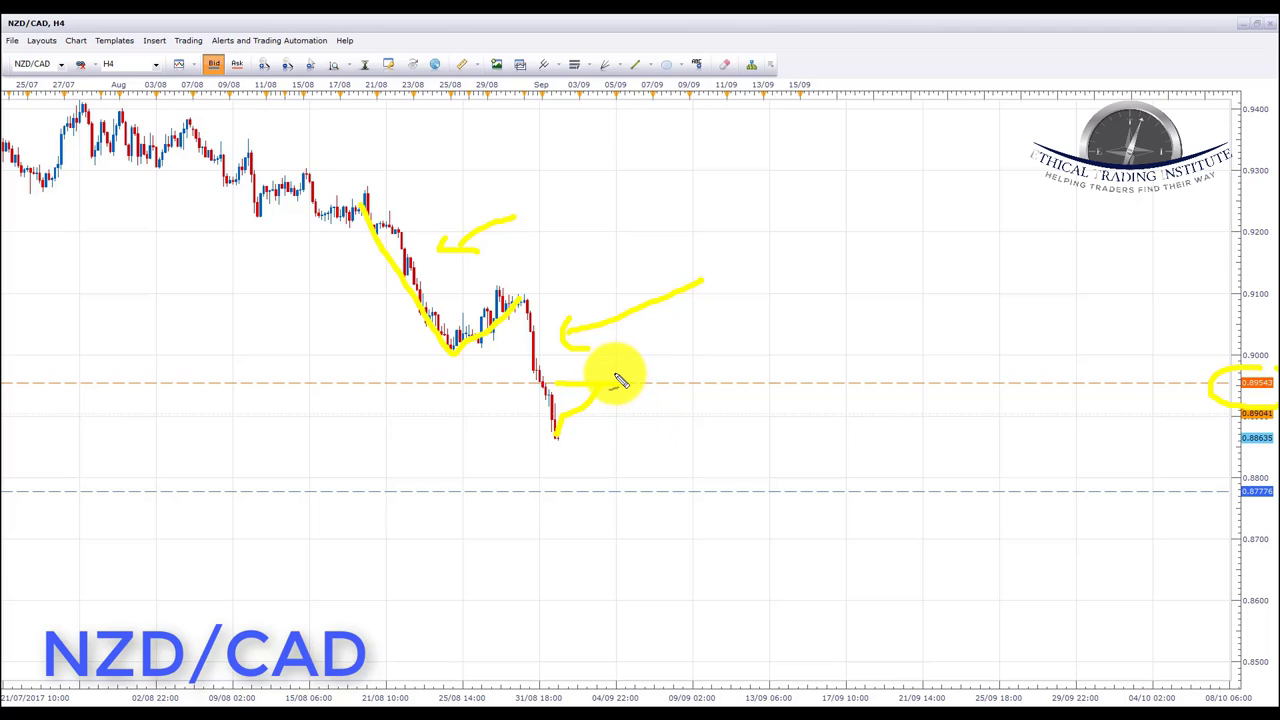
mouse_move(620, 380)
mouse_down()
mouse_move(586, 368)
mouse_move(594, 406)
mouse_move(614, 371)
mouse_move(620, 431)
mouse_move(648, 474)
mouse_up()
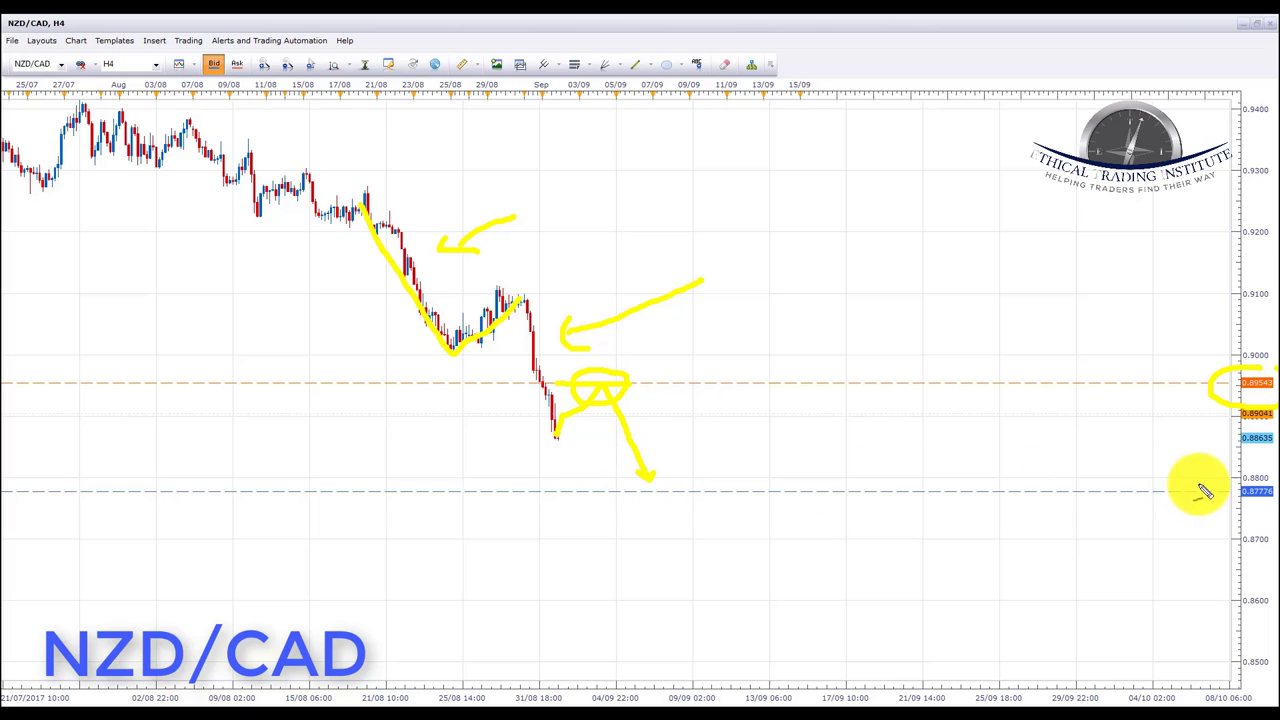
drag(1232, 517, 1275, 505)
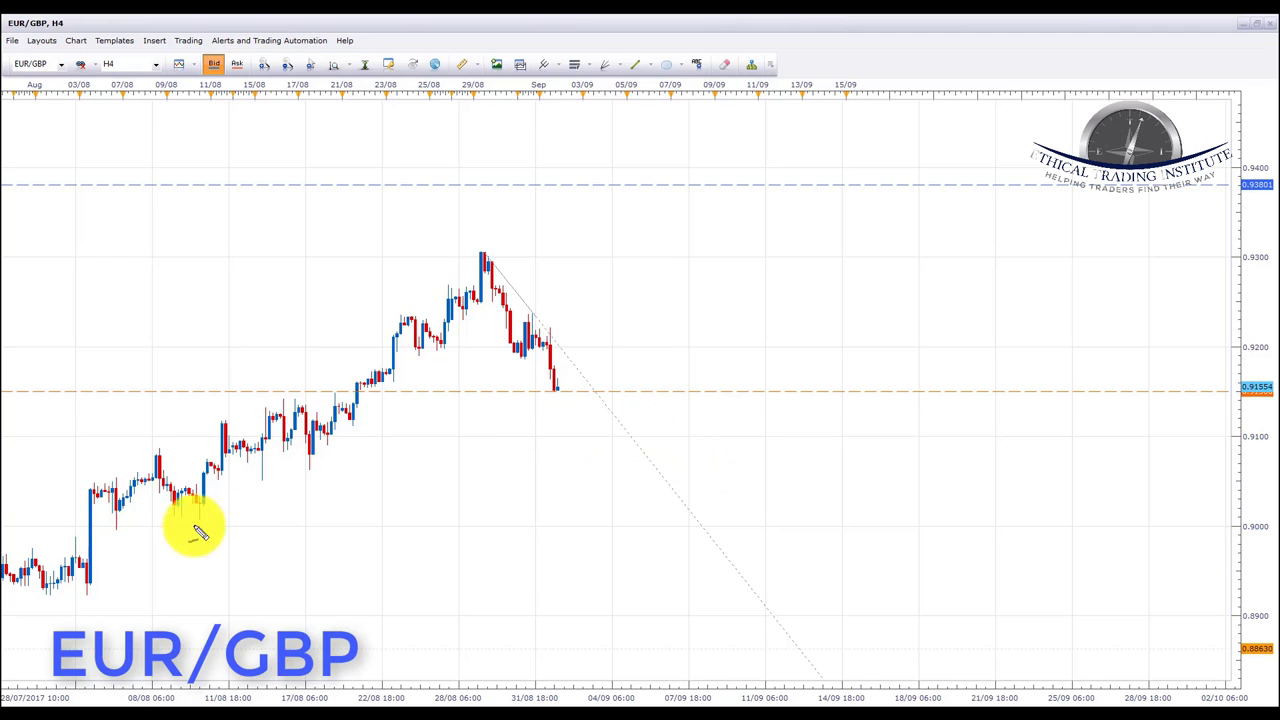
Trace the EUR/GBP uptrend, circle 0.91554 and the last candle, and circle the 0.93801 target
mouse_move(76, 578)
mouse_down()
mouse_move(229, 503)
mouse_move(474, 272)
mouse_move(486, 337)
mouse_move(555, 388)
mouse_up()
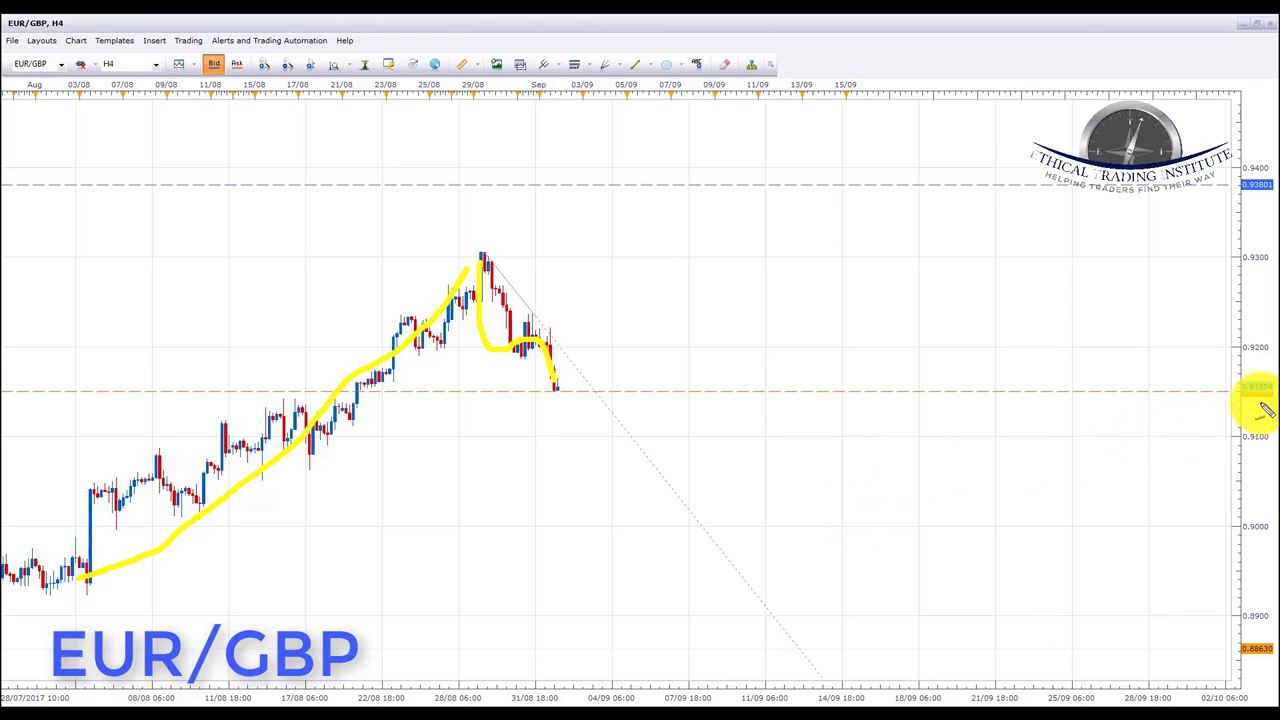
drag(1247, 381, 1228, 406)
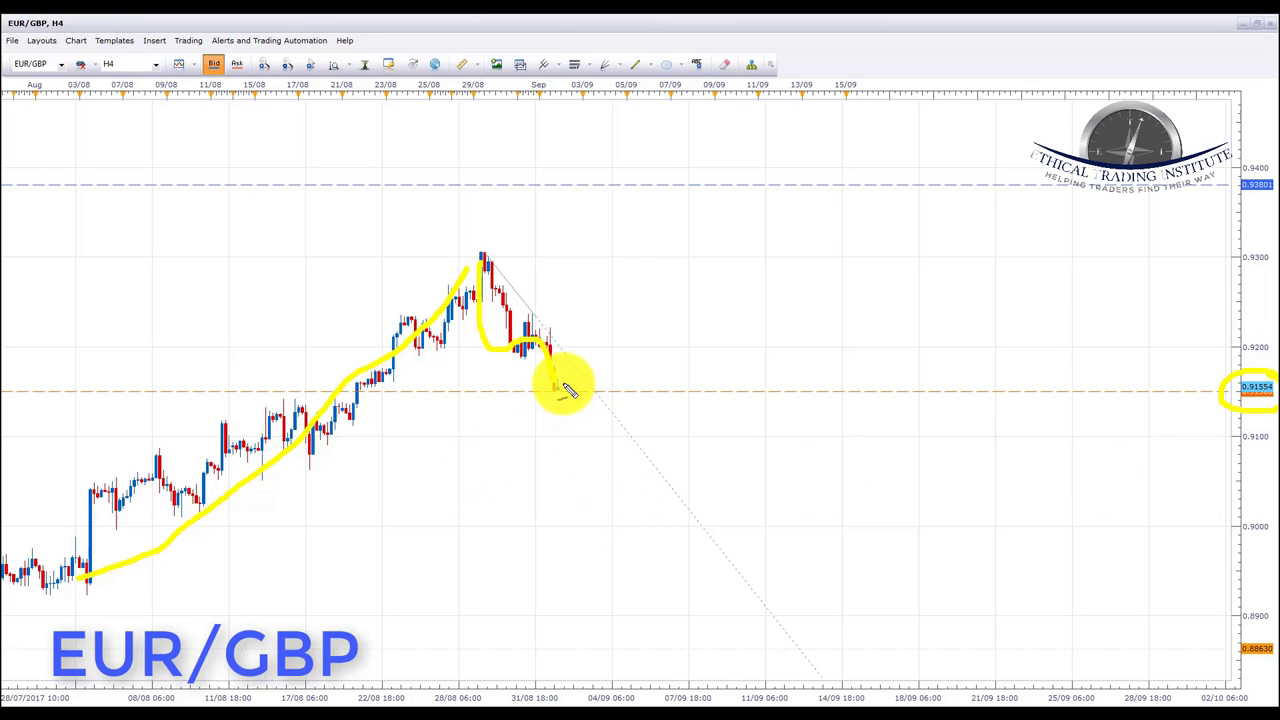
mouse_move(578, 383)
mouse_down()
mouse_move(551, 372)
mouse_move(530, 398)
mouse_move(555, 412)
mouse_move(552, 386)
mouse_move(588, 330)
mouse_move(599, 354)
mouse_move(611, 316)
mouse_up()
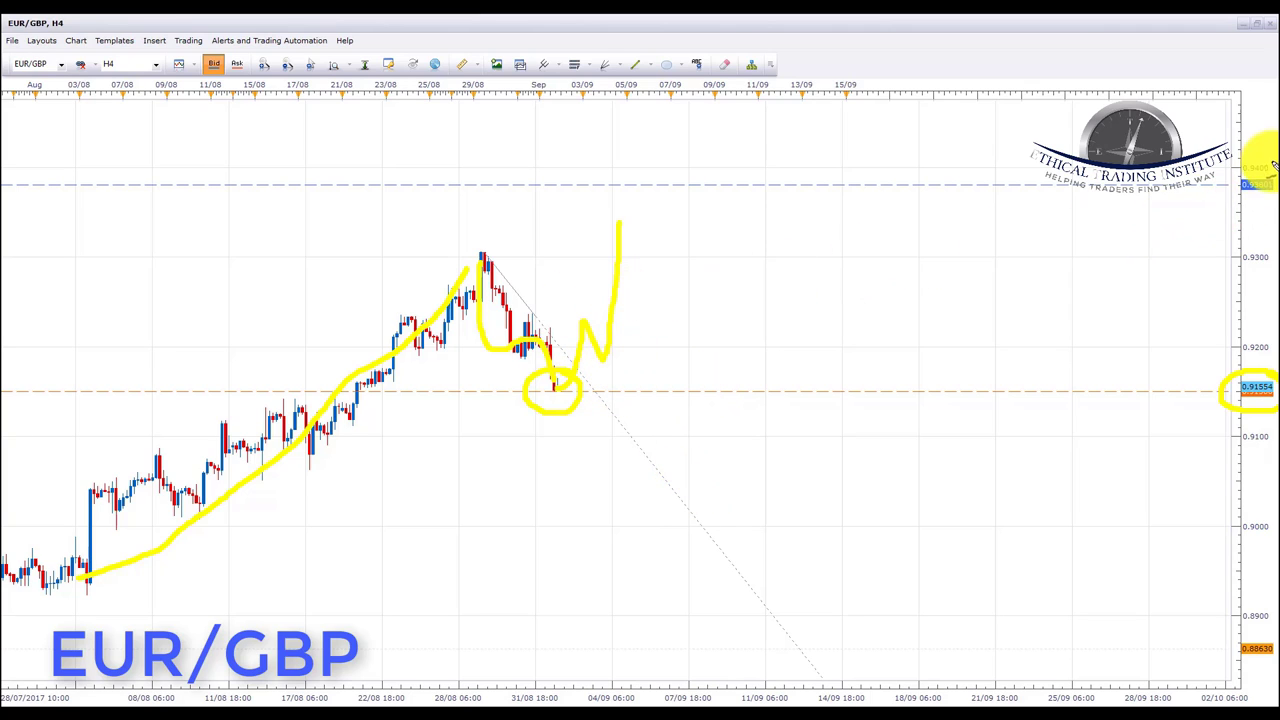
mouse_move(1260, 168)
mouse_down()
mouse_move(1212, 198)
mouse_move(1270, 220)
mouse_up()
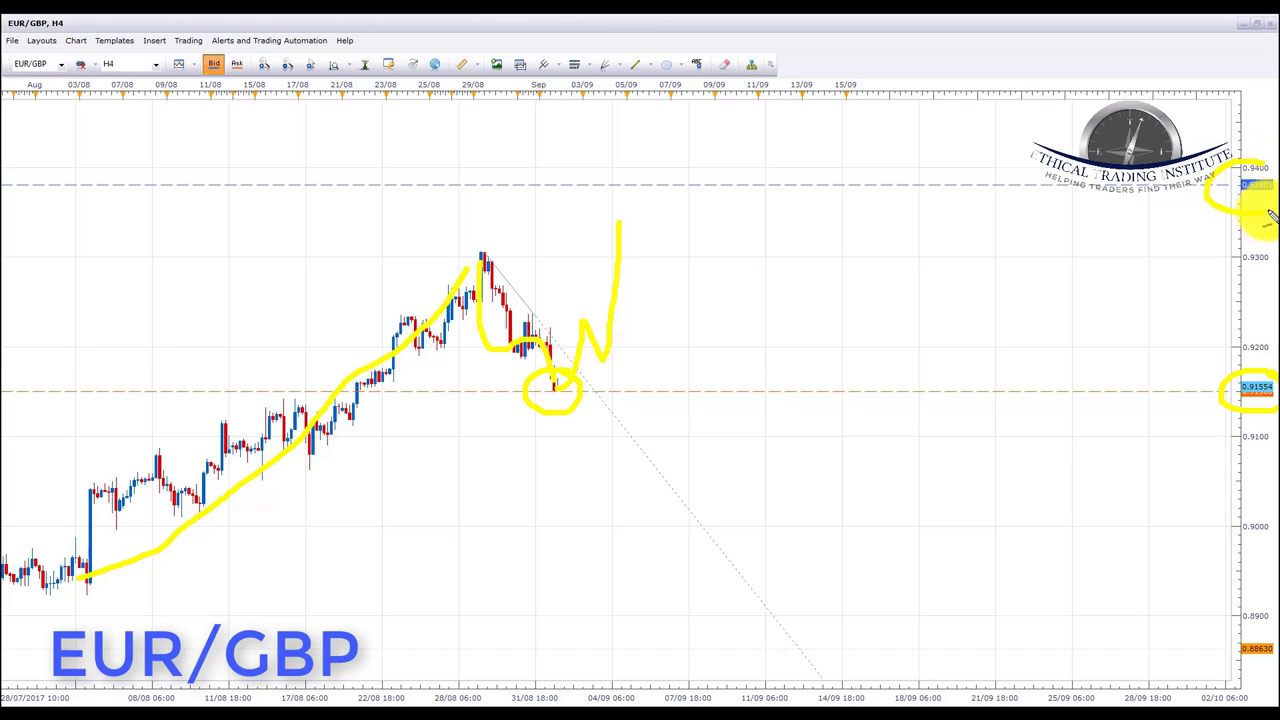